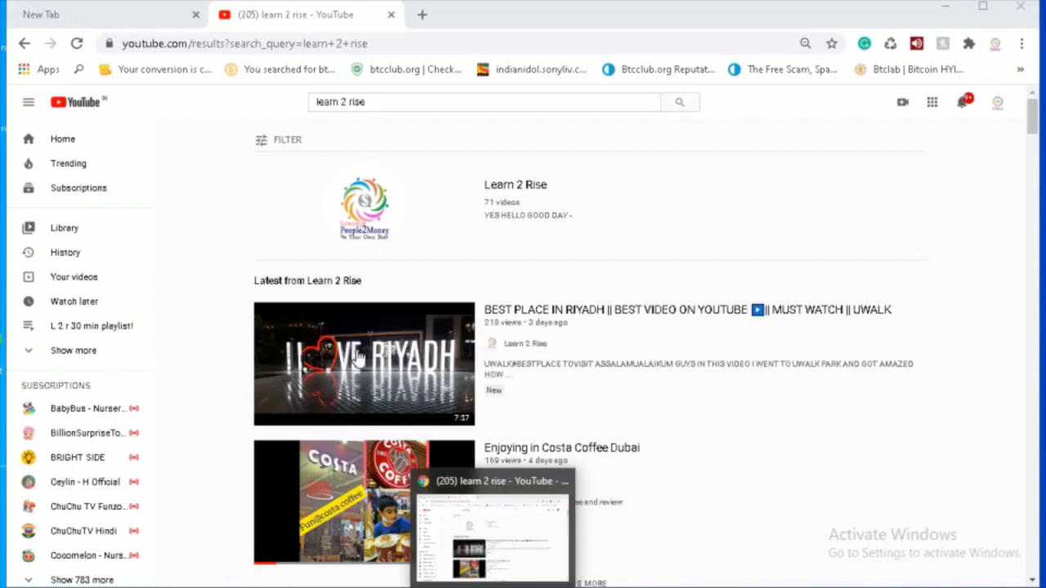
Step: Search 'yt studio' in Chrome and open the Learn 2 Rise YouTube Studio dashboard
click(144, 50)
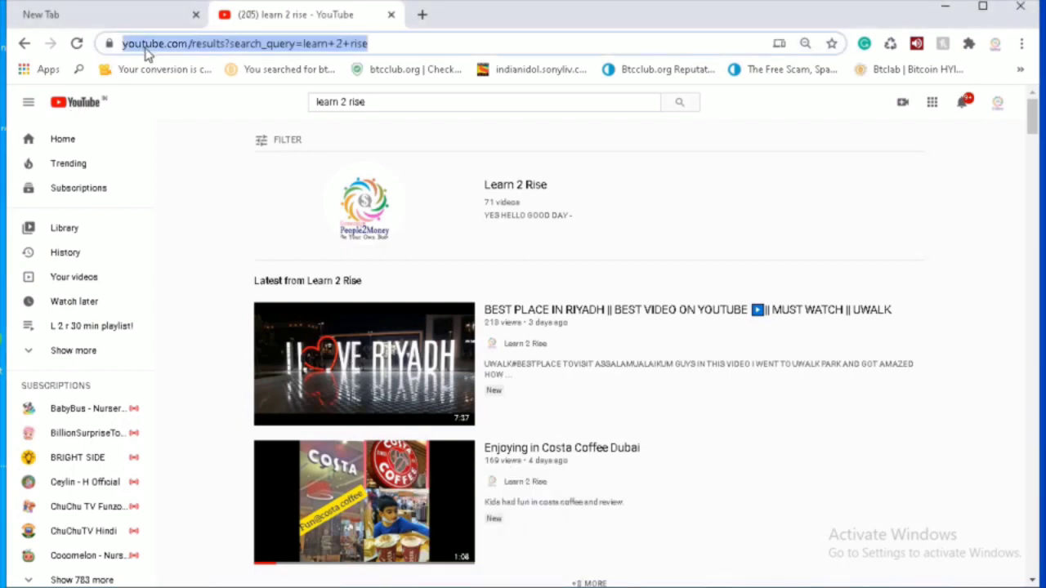
text(y)
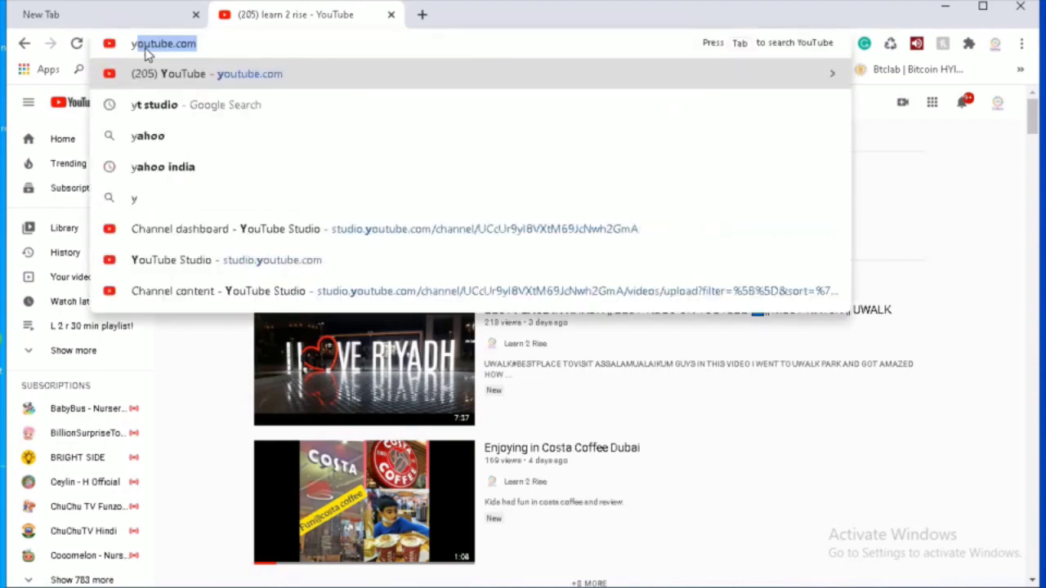
text(t)
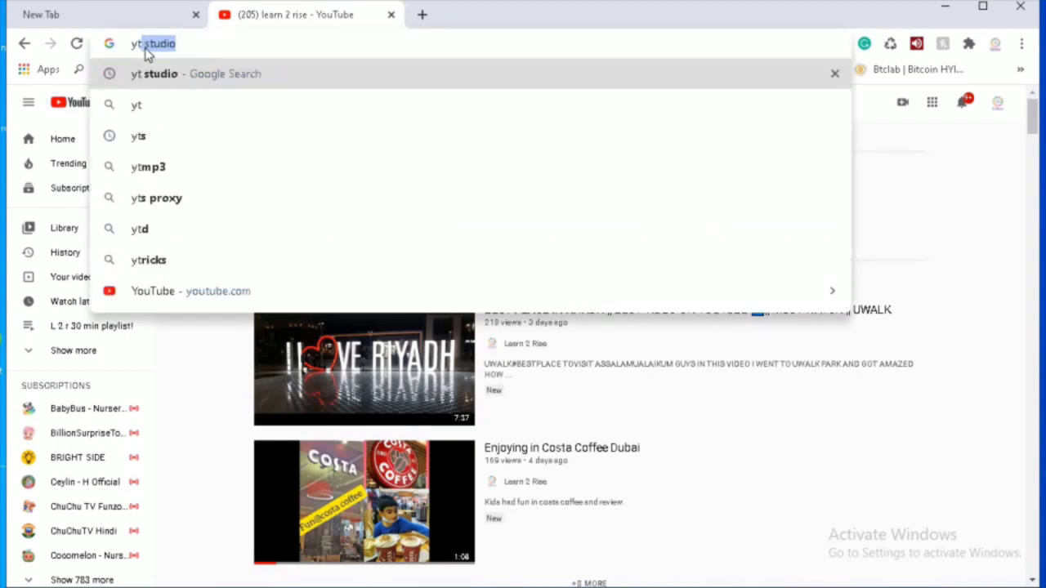
click(175, 82)
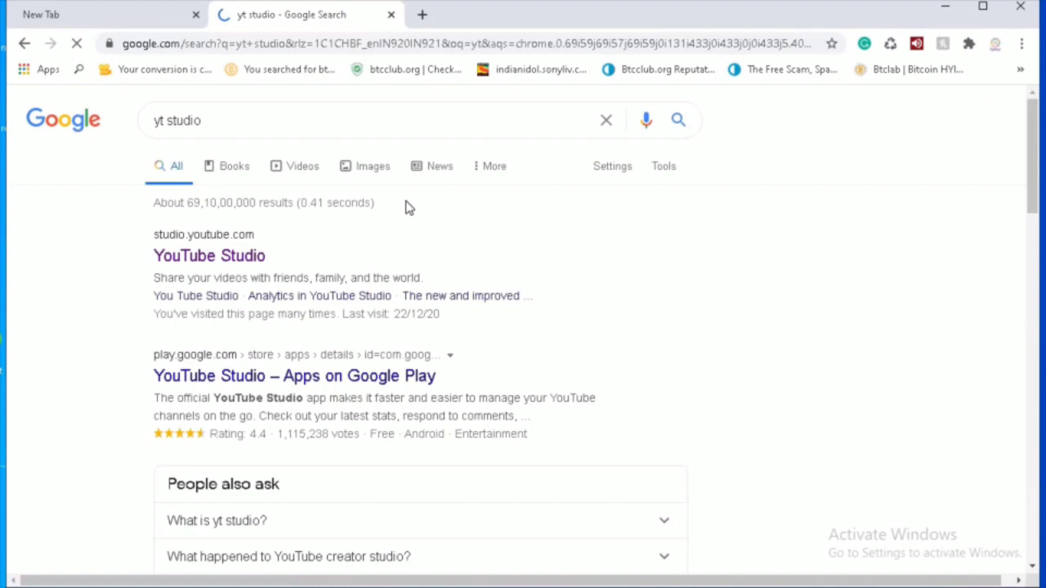
click(239, 257)
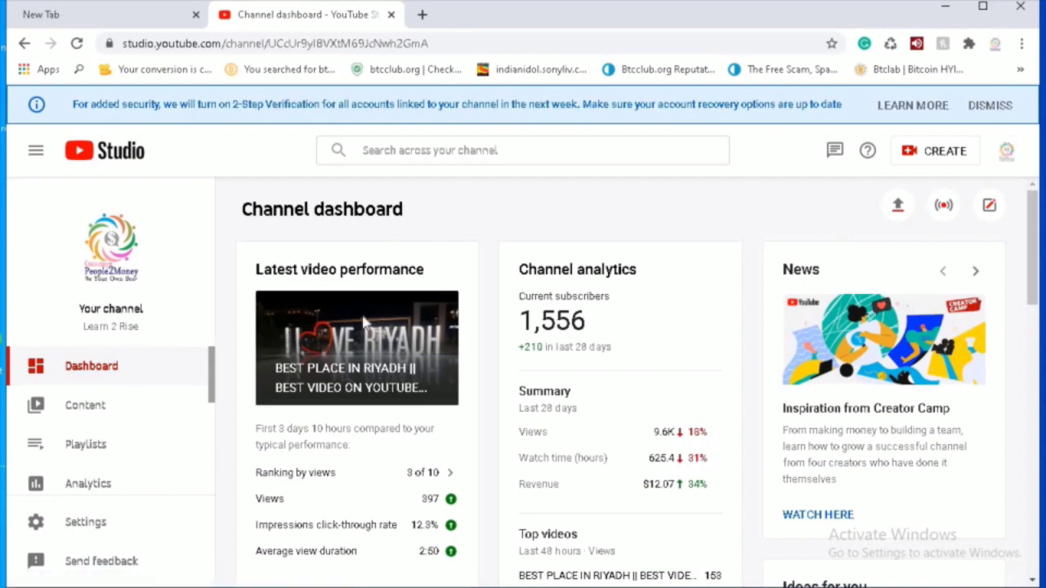
Step: Open the Content page and scroll through the Uploads list of videos
click(90, 409)
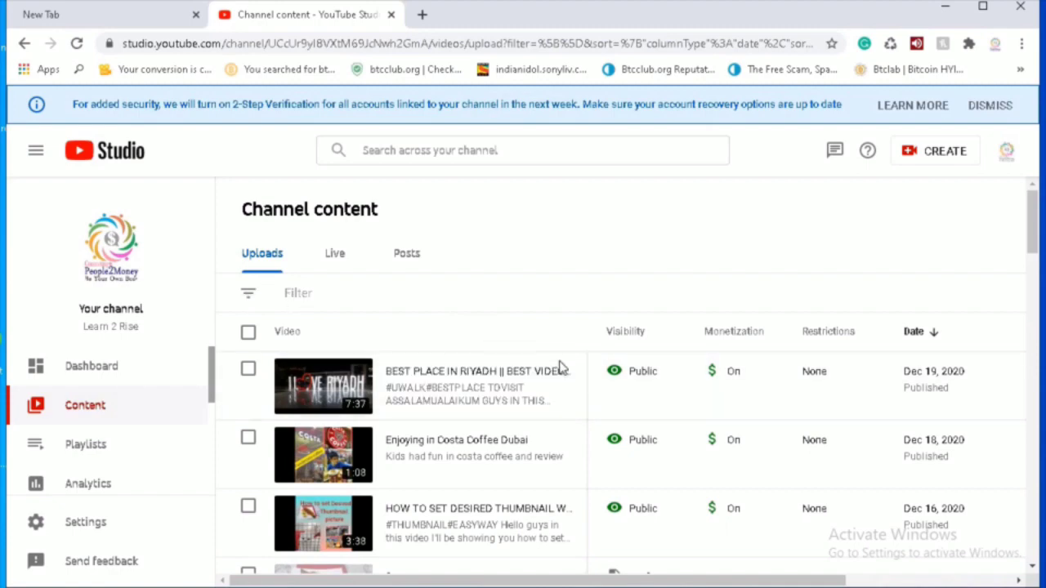
scroll(605, 396, down, 2)
scroll(605, 396, down, 1)
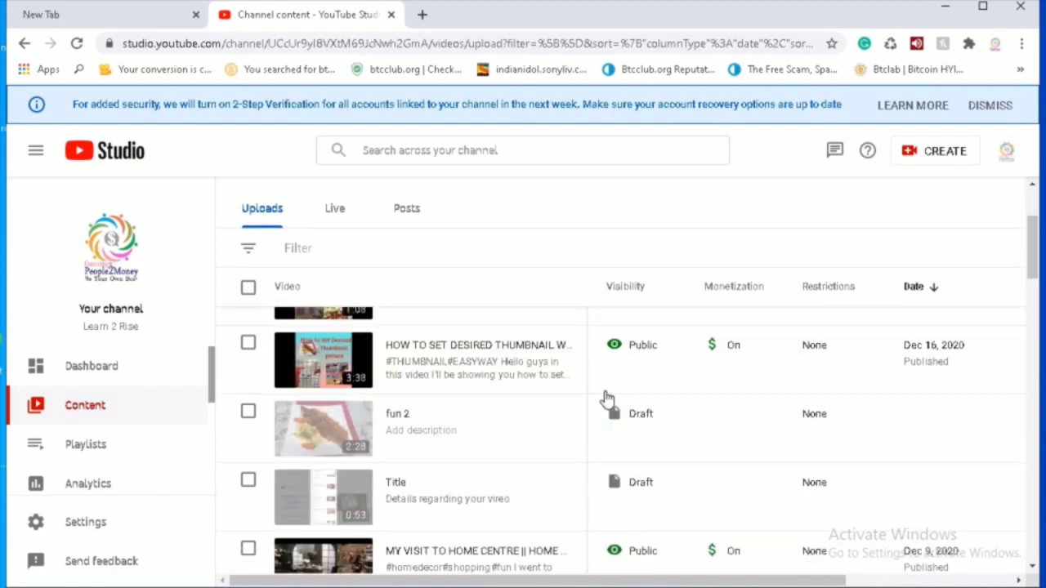
scroll(603, 398, down, 5)
scroll(600, 397, down, 2)
scroll(591, 391, down, 1)
scroll(591, 390, down, 1)
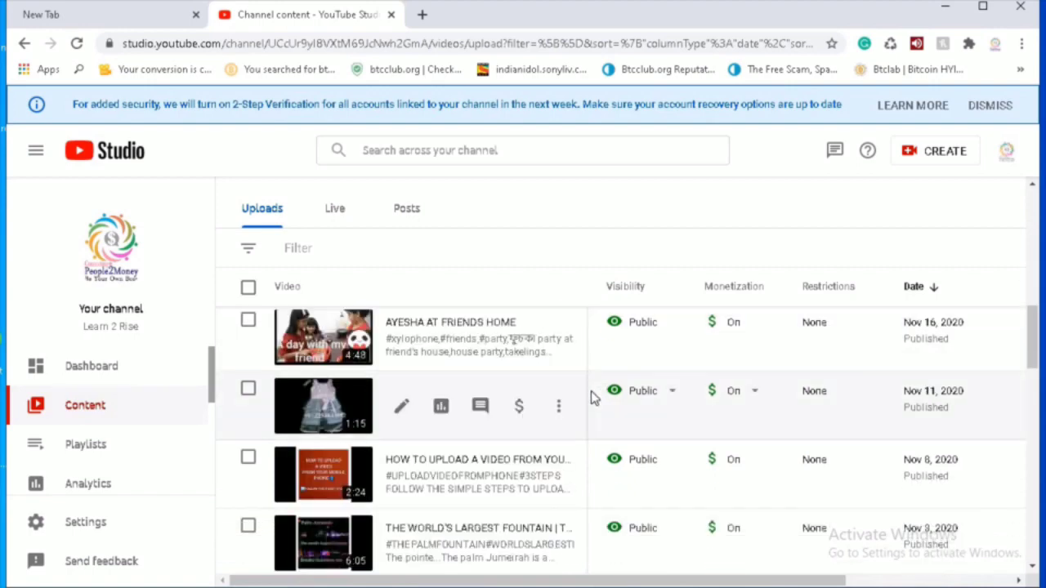
scroll(280, 297, up, 5)
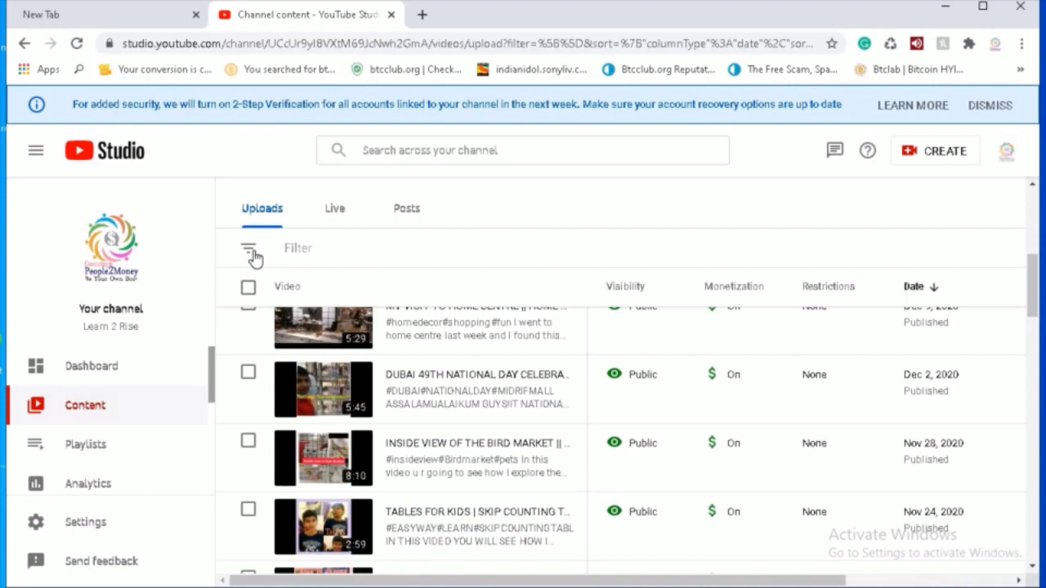
Step: Filter uploads to Copyright claims and open the Dubai mall video's copyright details
click(252, 253)
click(354, 315)
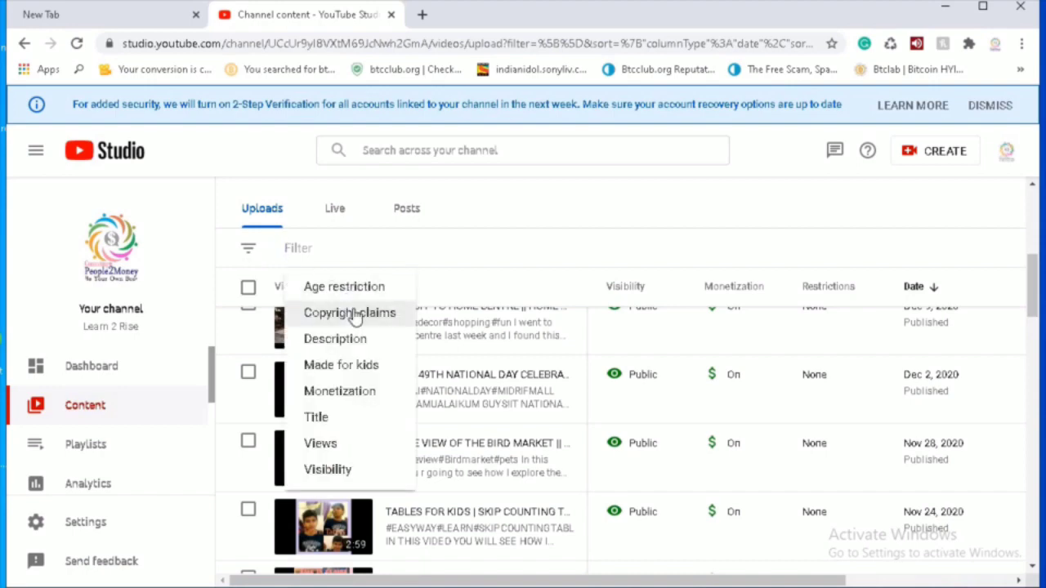
click(354, 315)
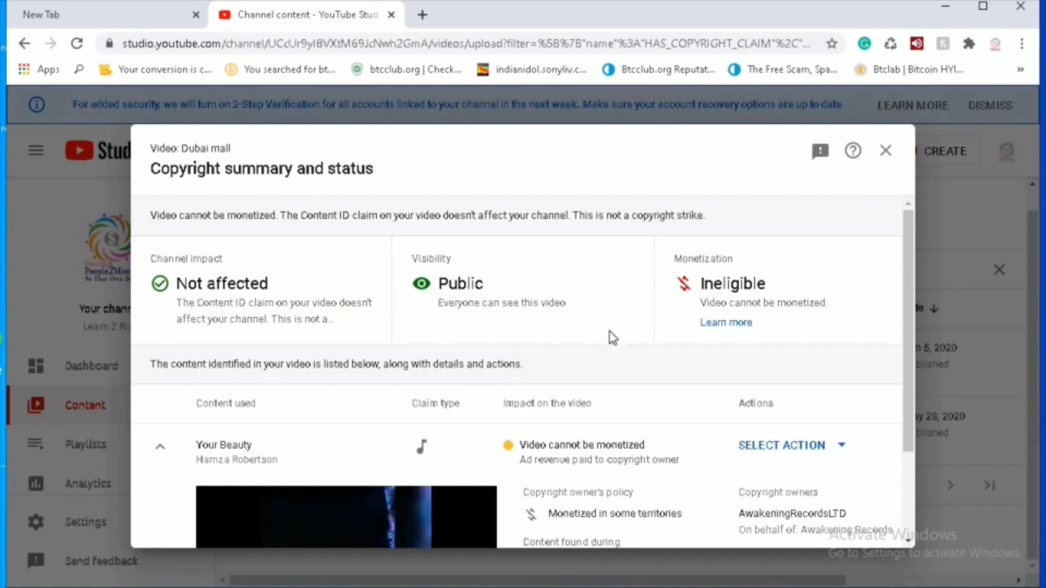
Step: Trim out the claimed music segment 2:58–3:10 from the Dubai mall video
scroll(621, 335, down, 3)
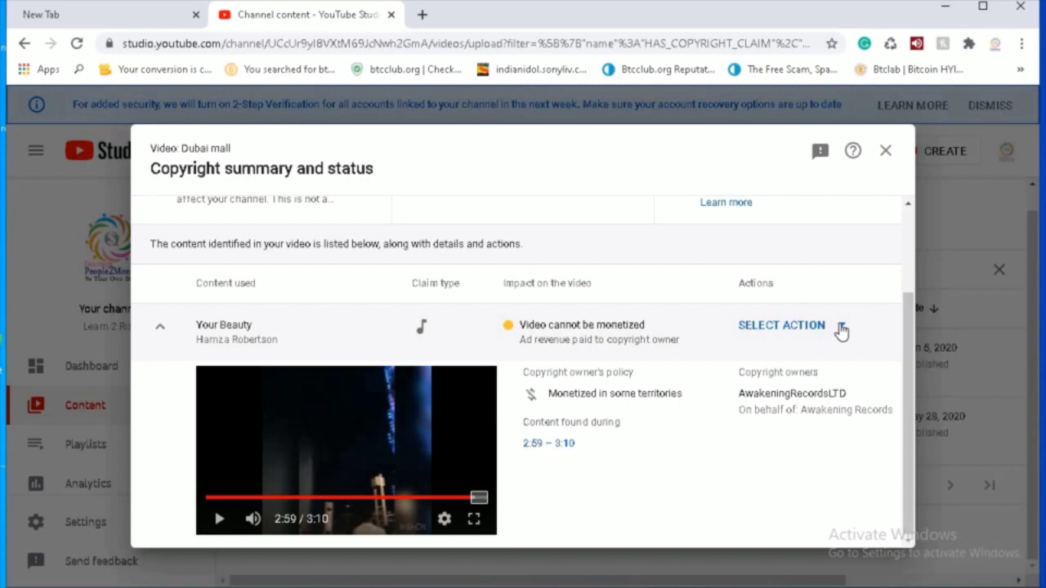
click(841, 328)
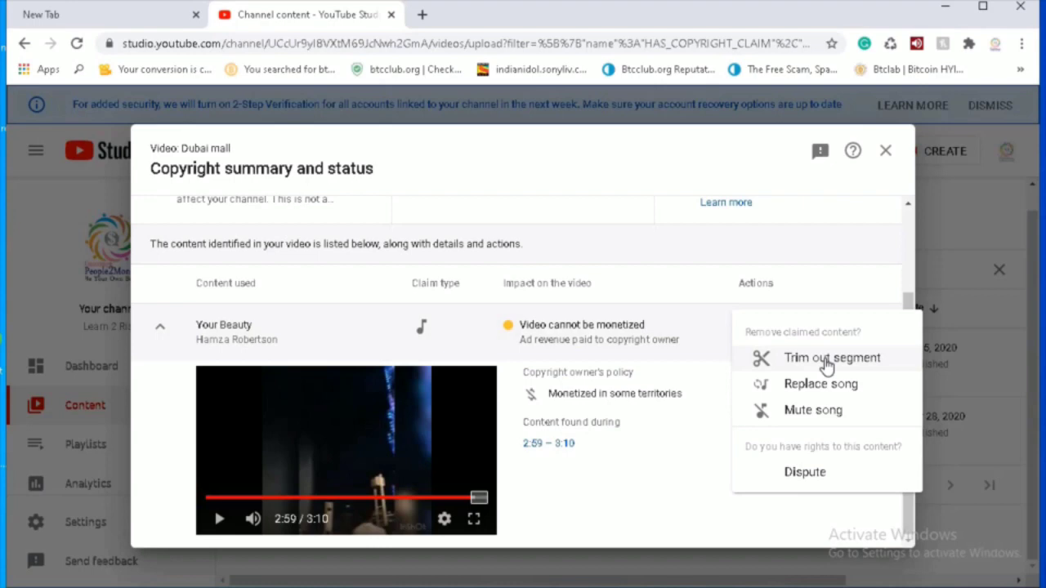
click(827, 360)
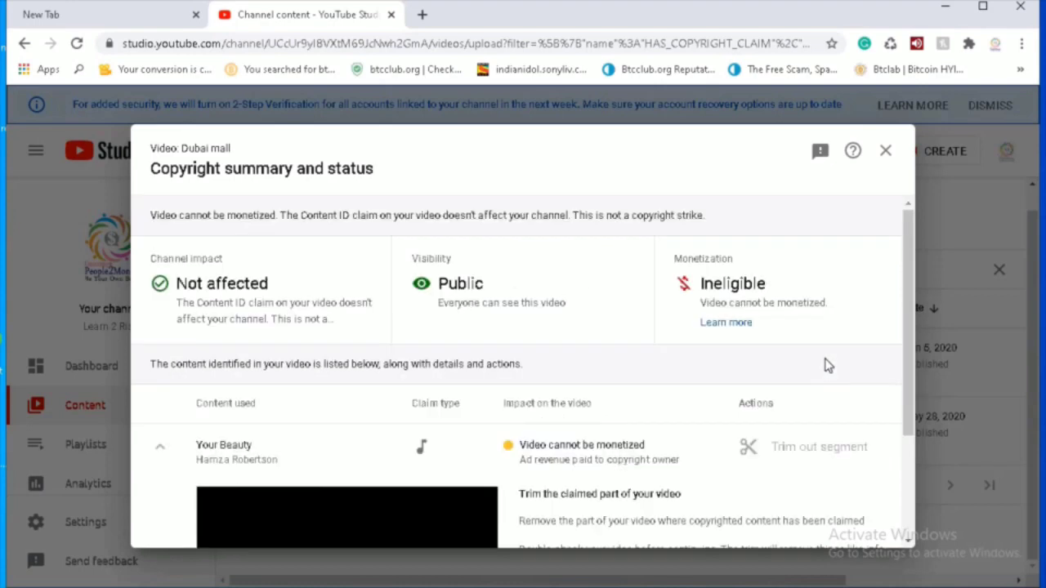
scroll(734, 385, down, 2)
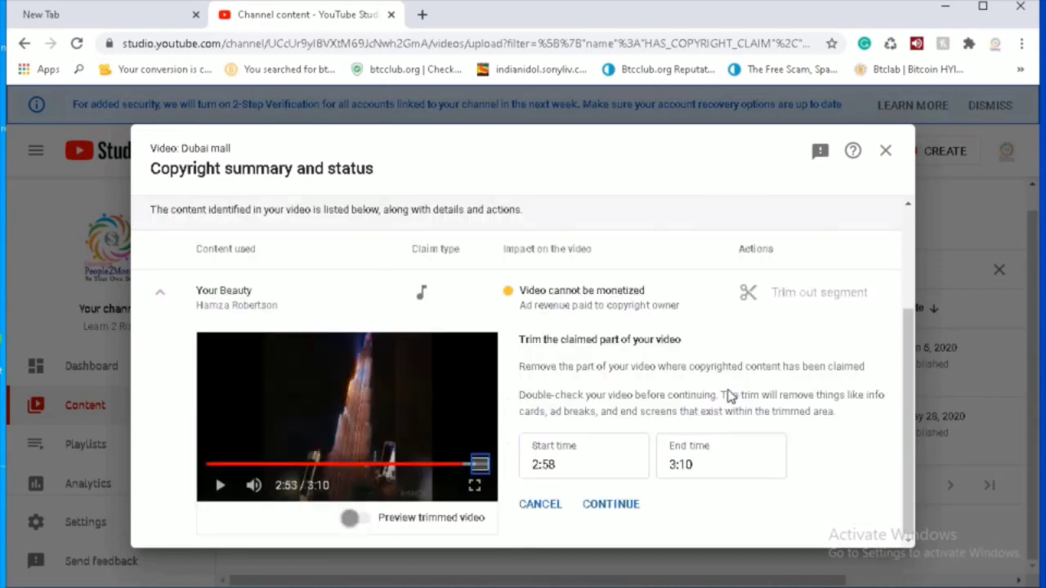
click(627, 506)
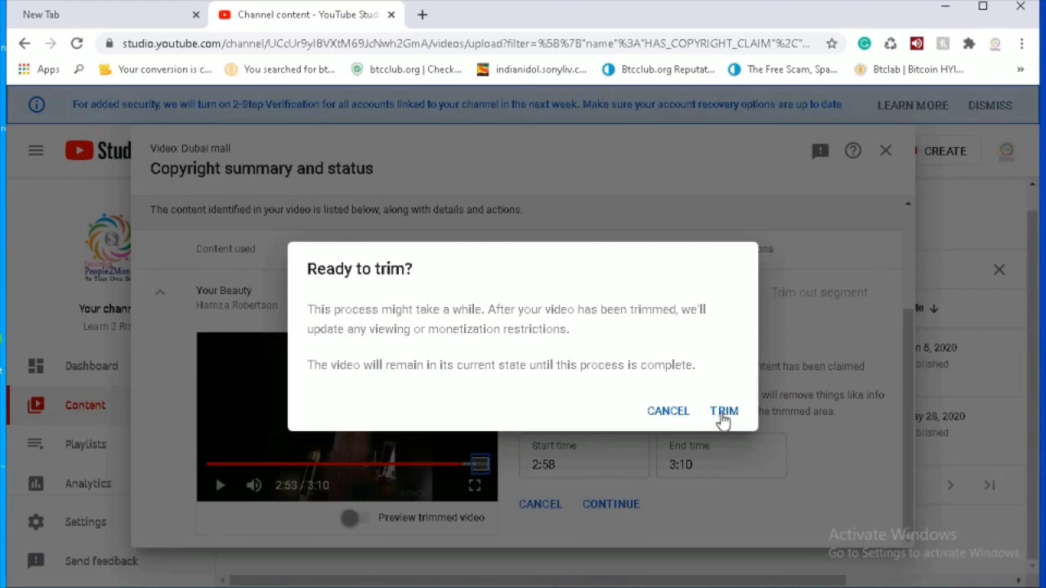
click(723, 413)
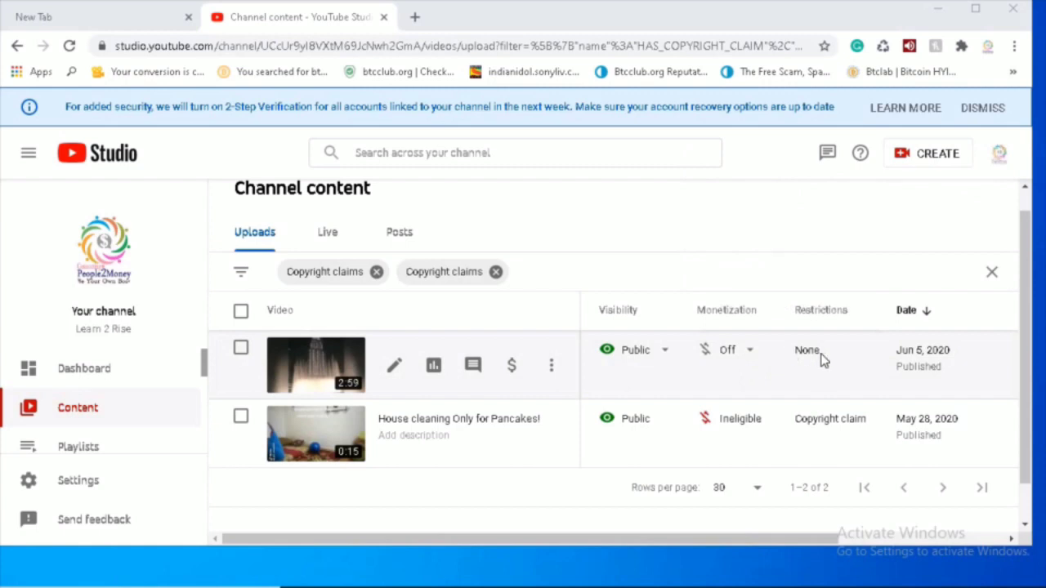
Step: Set the Dubai mall video's monetization to On and save
click(750, 351)
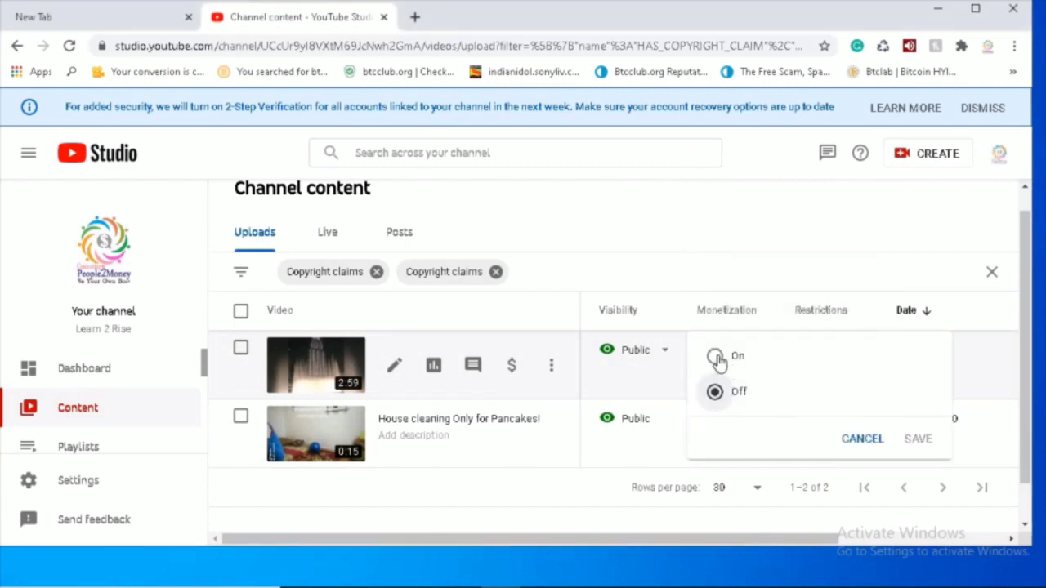
click(716, 356)
click(920, 439)
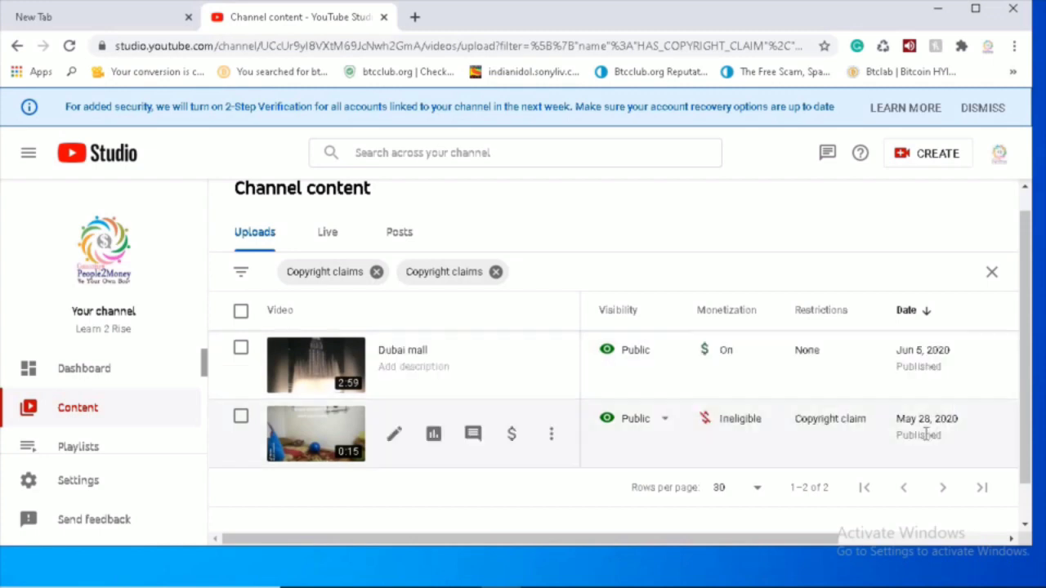